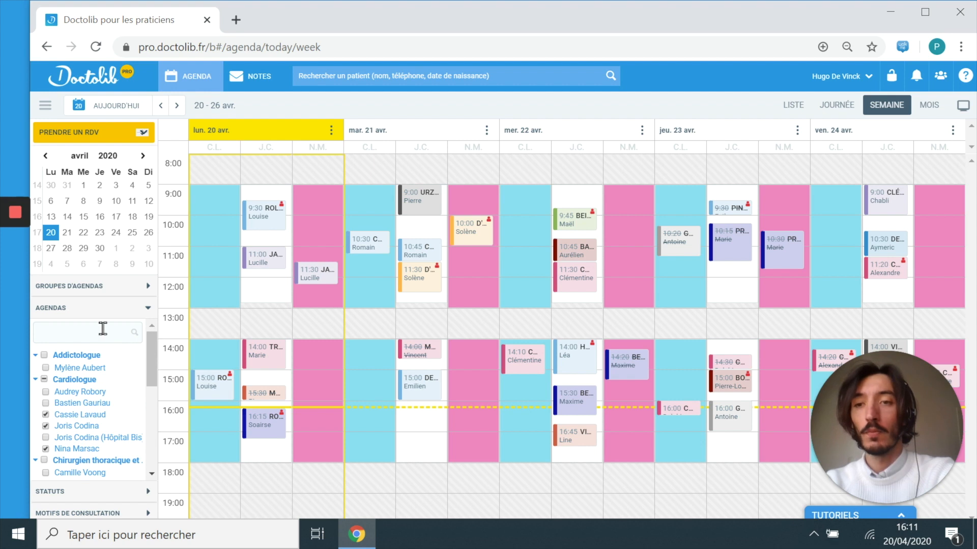
# Search the agenda list by a practitioner's surname, and then by the specialty "cardio".
pyautogui.click(102, 328)
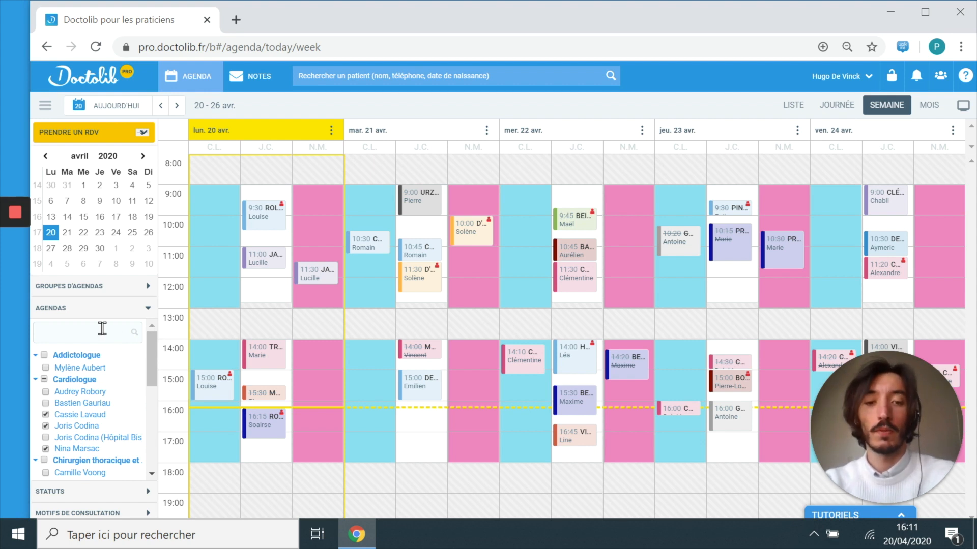
pyautogui.write('codina')
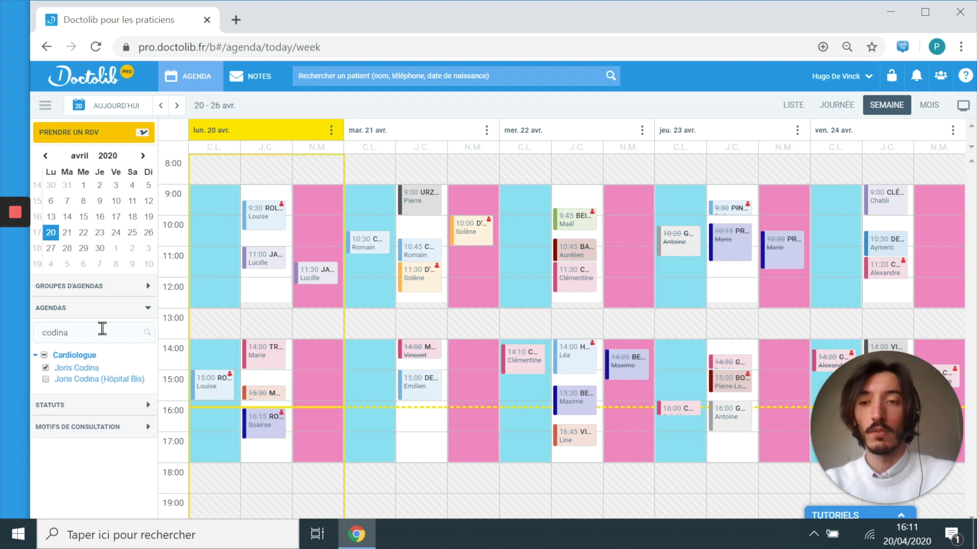
pyautogui.press('BackSpace')
pyautogui.press('BackSpace')
pyautogui.press('BackSpace')
pyautogui.press('BackSpace')
pyautogui.press('BackSpace')
pyautogui.press('BackSpace')
pyautogui.write('car')
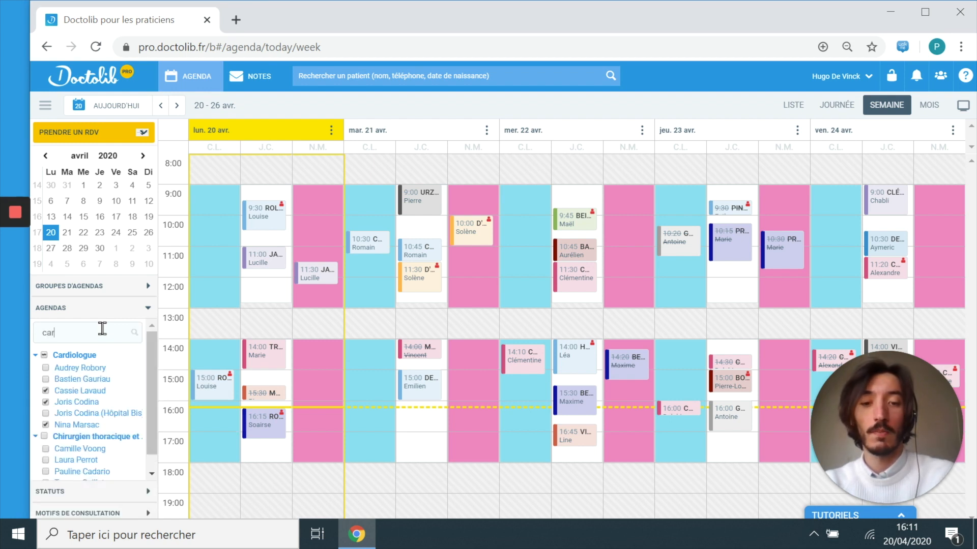
pyautogui.write('dio')
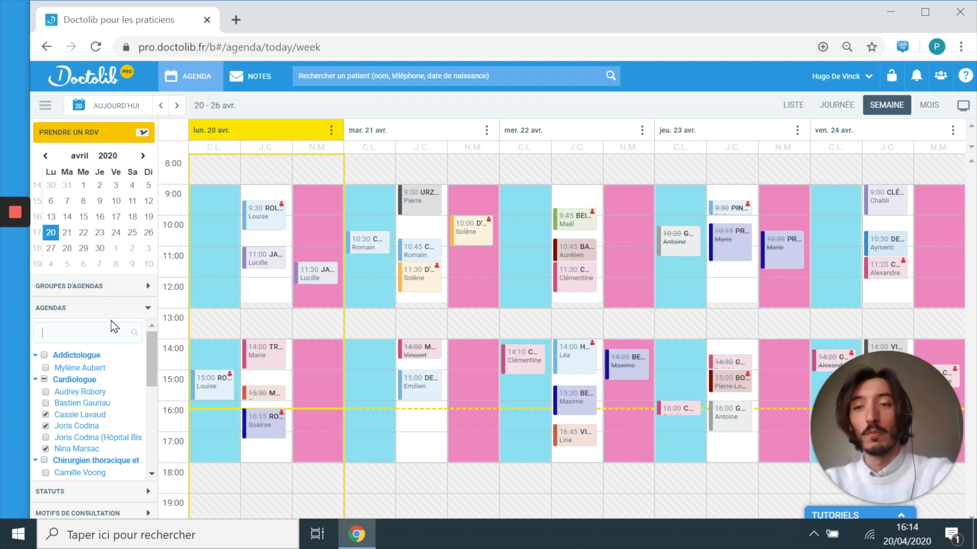
# Open the agenda groups and search them for "chir".
pyautogui.click(117, 297)
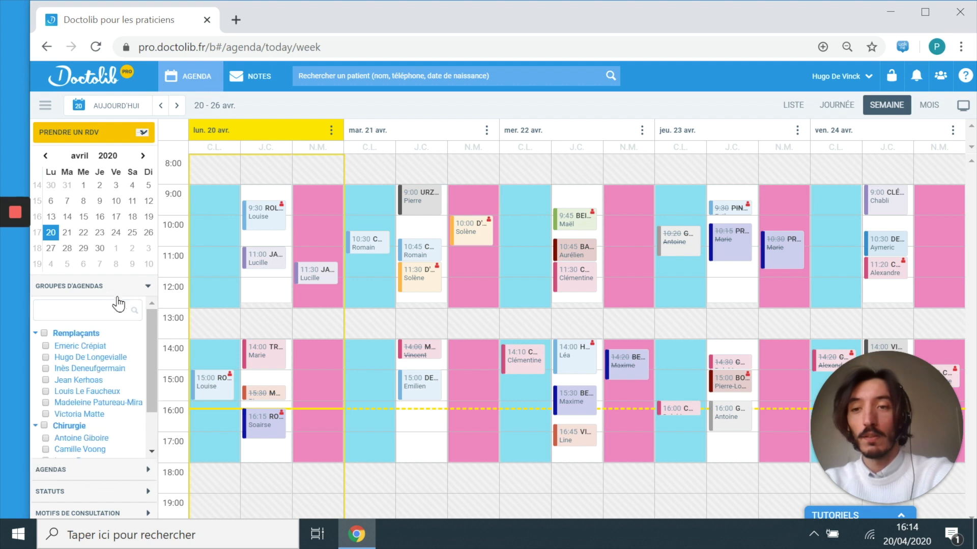
pyautogui.click(117, 310)
pyautogui.write('chir')
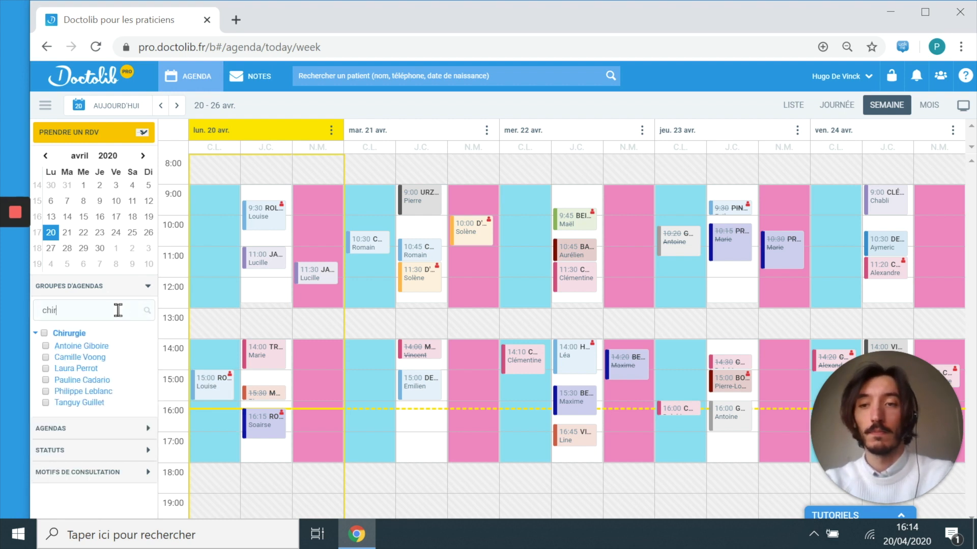
pyautogui.doubleClick(118, 309)
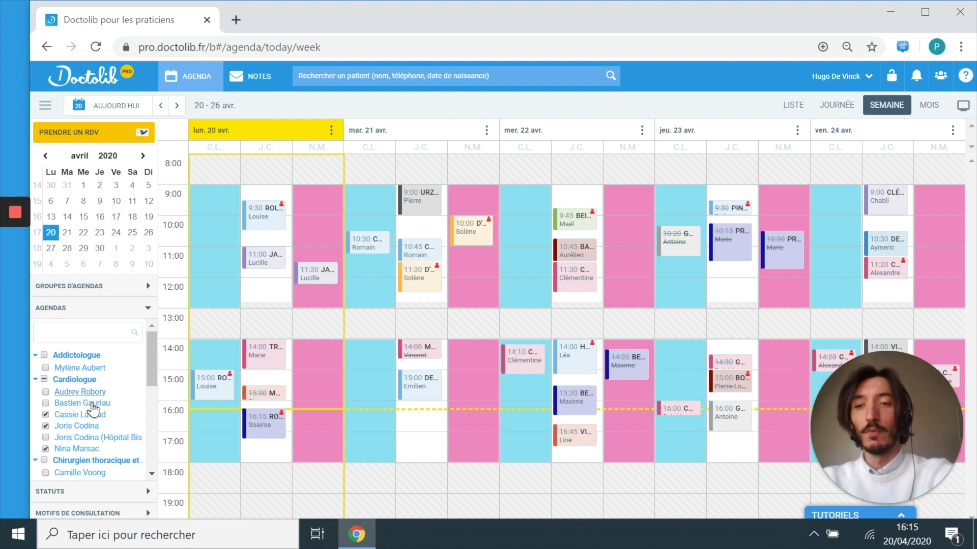
# Display only the J.C. cardiology agenda, then add the C.L. and N.M. agendas back to the week view.
pyautogui.click(77, 427)
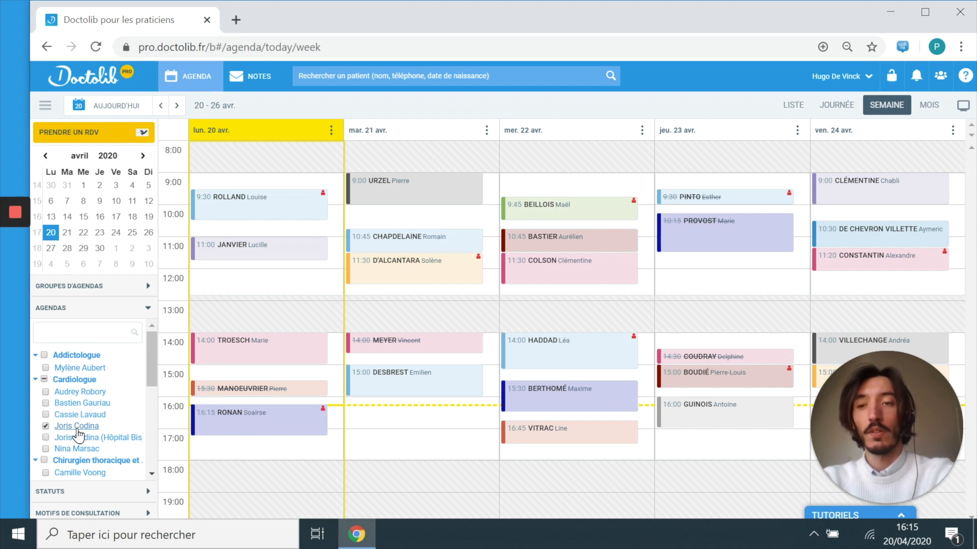
pyautogui.click(45, 415)
pyautogui.click(46, 449)
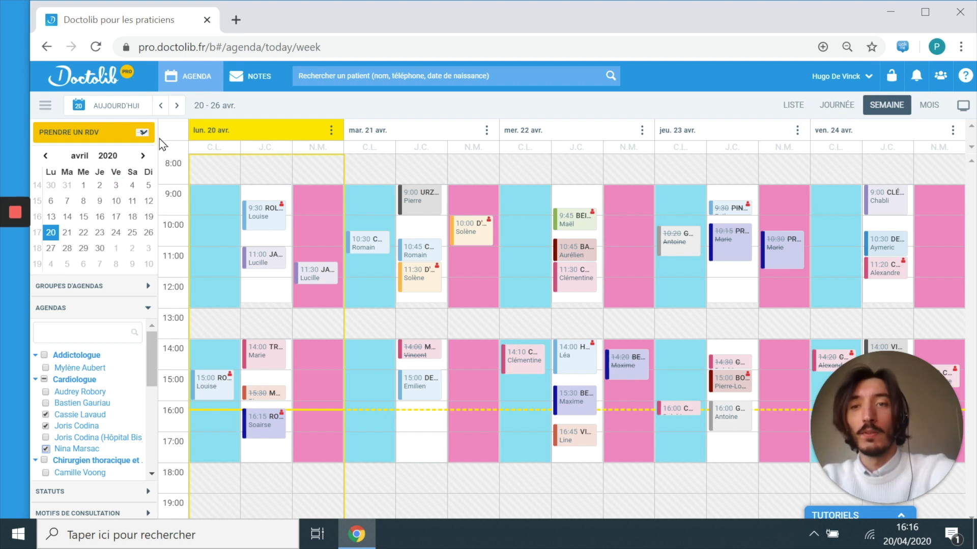
# Browse one week forward and back in the agenda, and one month forward and back in the mini calendar.
pyautogui.click(177, 107)
pyautogui.click(162, 106)
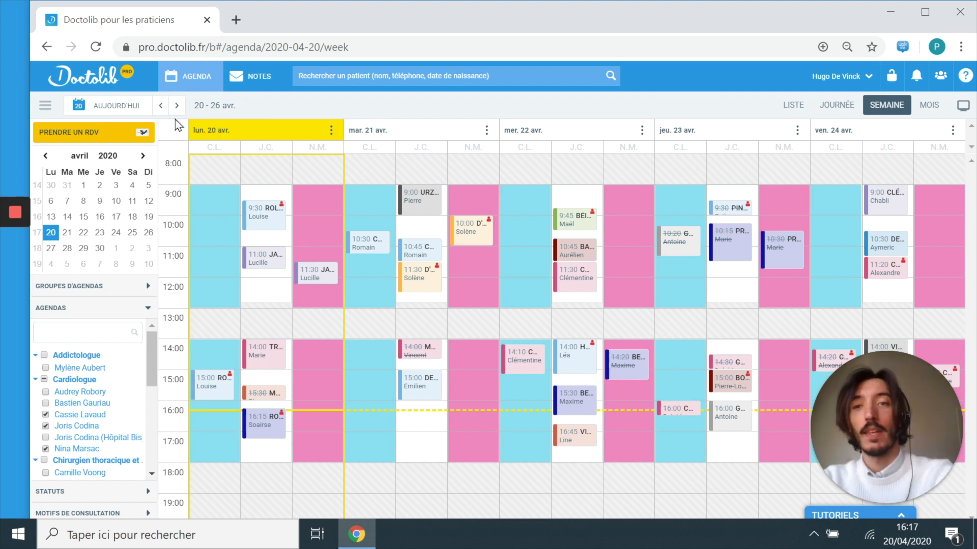
pyautogui.click(142, 156)
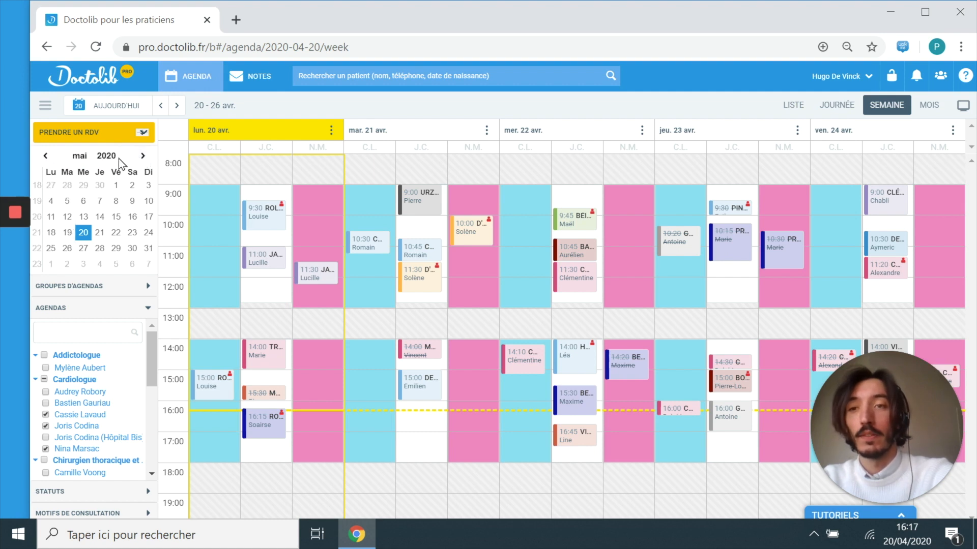
pyautogui.click(46, 156)
# Jump to the week of 11 May 2020 from the mini calendar and return to today's week.
pyautogui.click(142, 155)
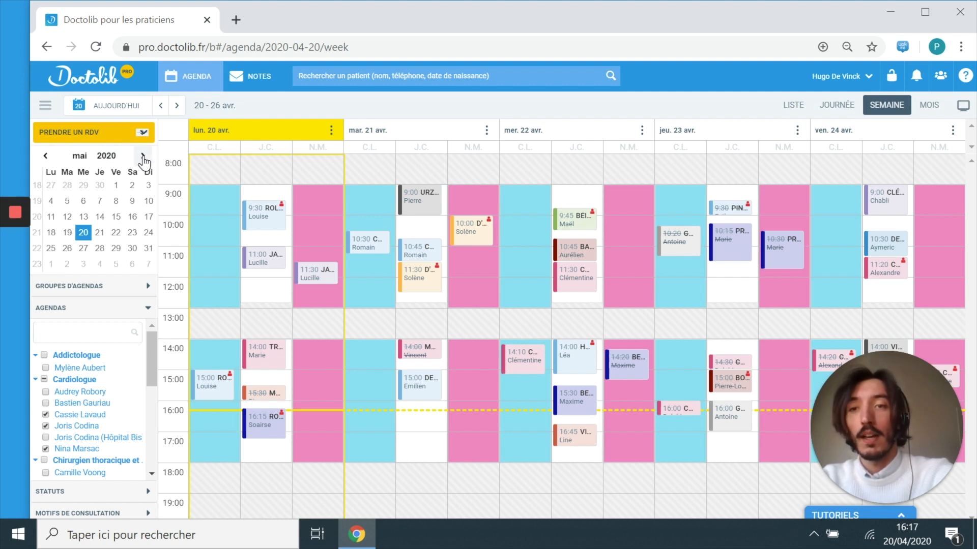
pyautogui.click(52, 217)
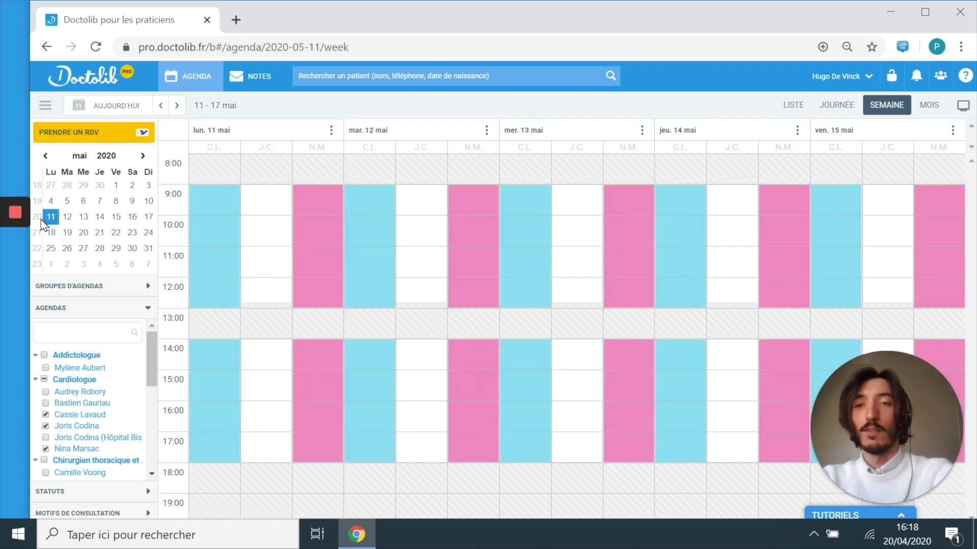
pyautogui.click(111, 108)
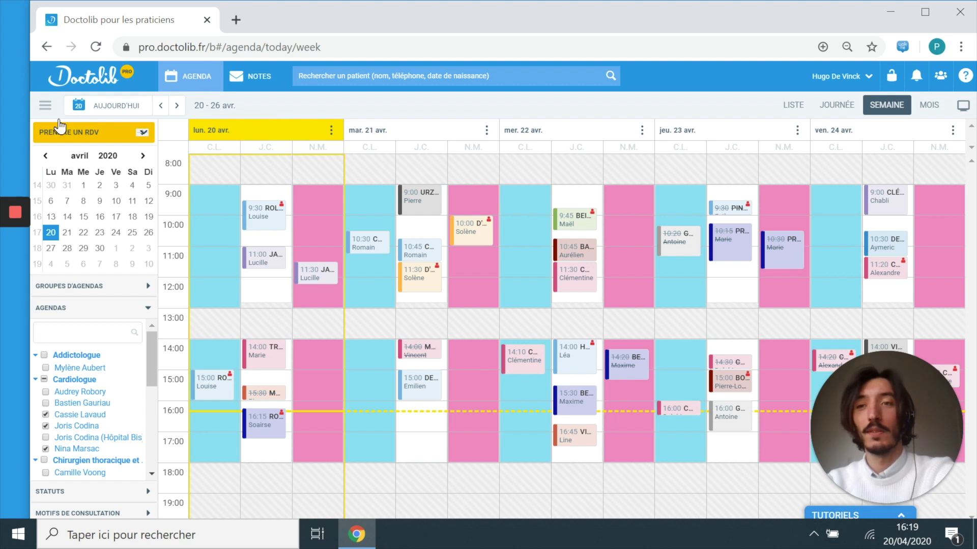
# Collapse the sidebar with the mini calendar and agenda list, then expand it again.
pyautogui.click(45, 108)
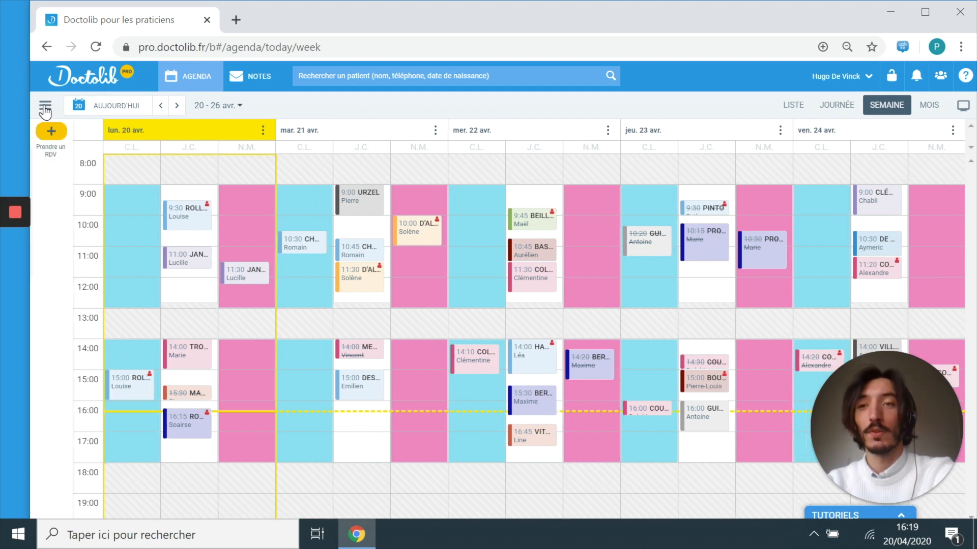
pyautogui.click(45, 108)
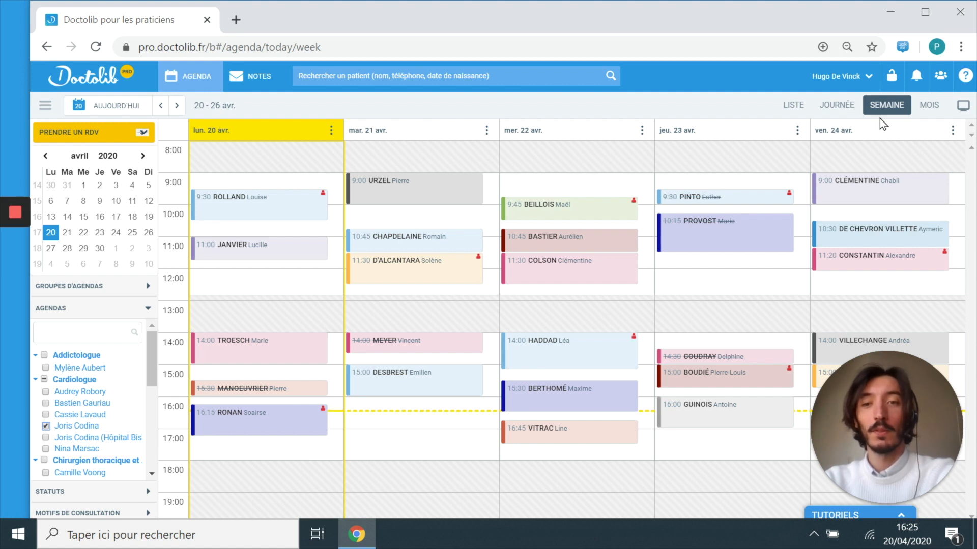
# In the display settings, try the Moyen zoom level and Saturday in the week view, restoring Faible zoom and hiding Saturday.
pyautogui.moveTo(293, 345)
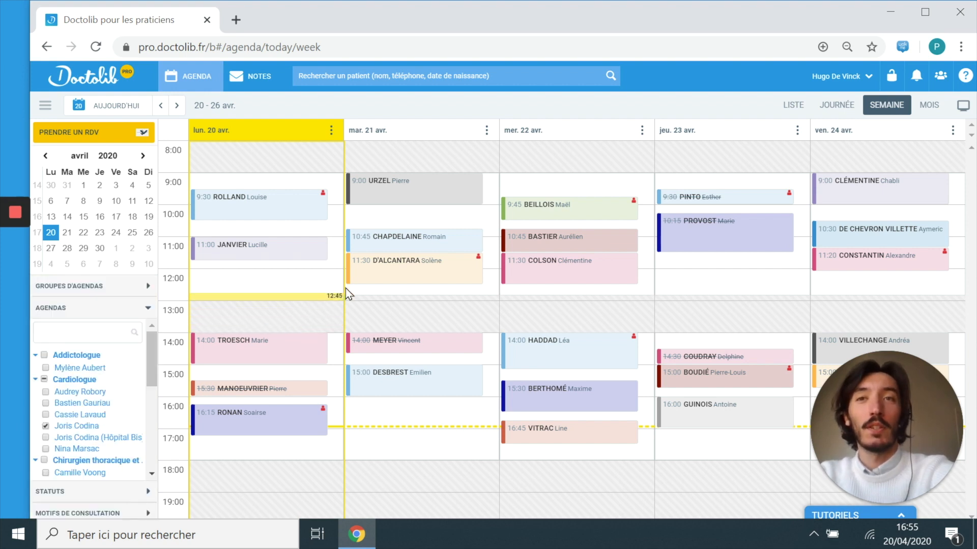
pyautogui.click(961, 106)
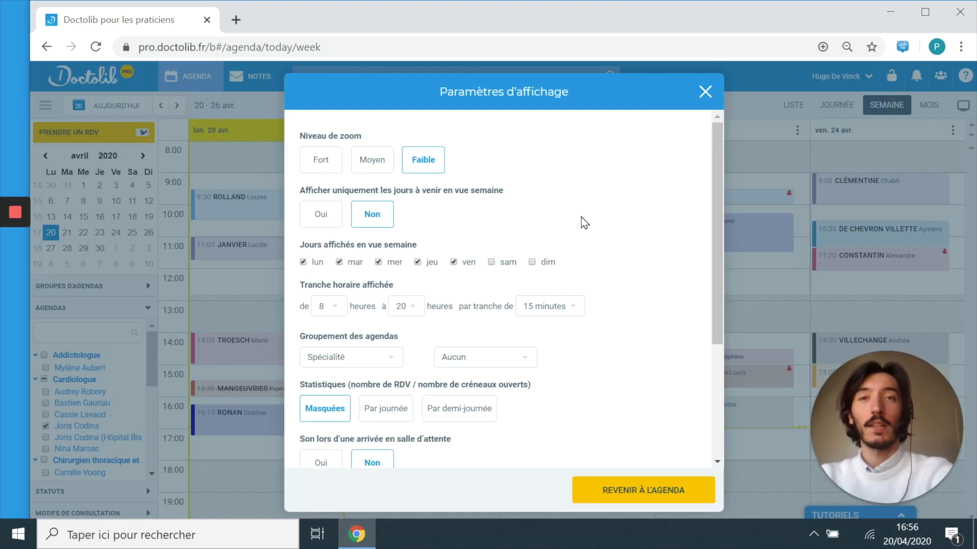
pyautogui.click(374, 172)
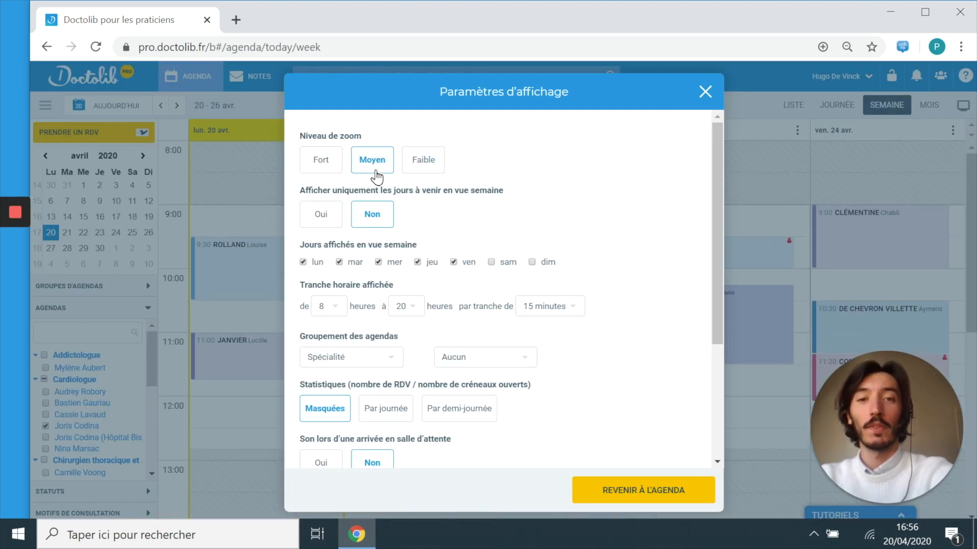
pyautogui.click(425, 163)
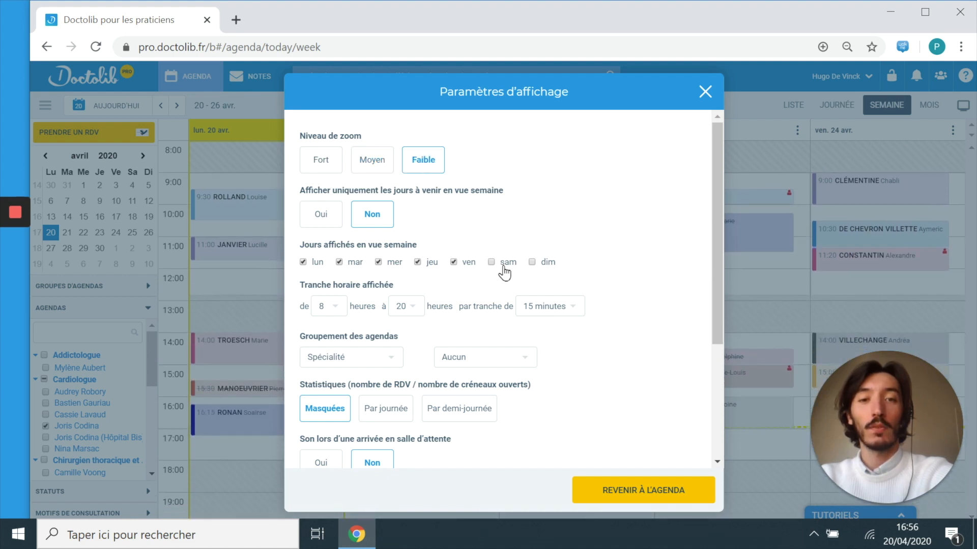
pyautogui.click(504, 265)
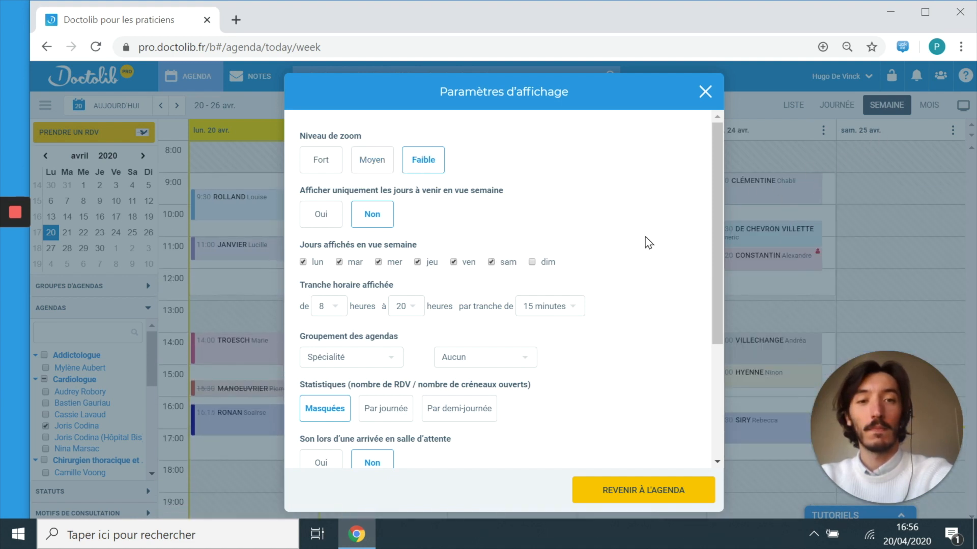
pyautogui.click(508, 264)
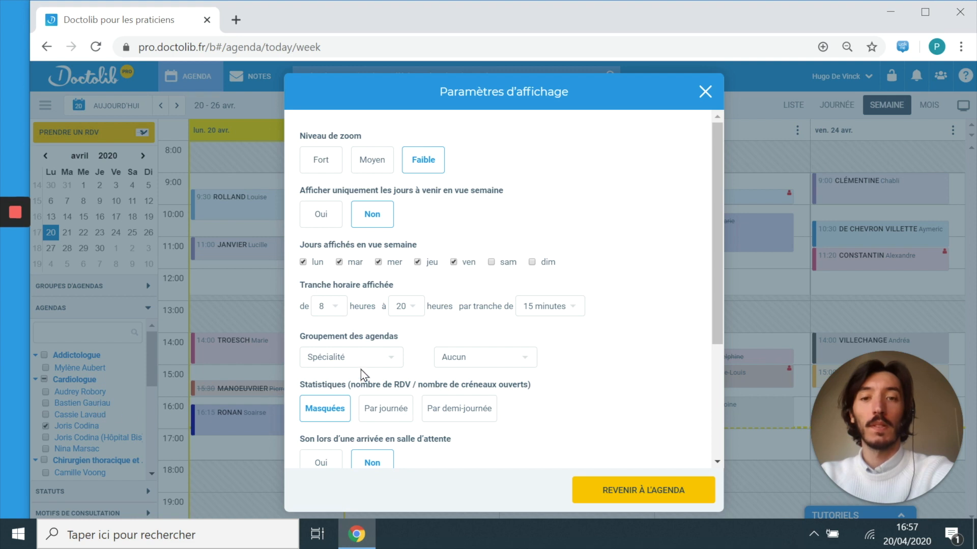
# Set the second agenda grouping to Lieu de consultation and show the statistics Par journée, then Par demi-journée.
pyautogui.click(476, 359)
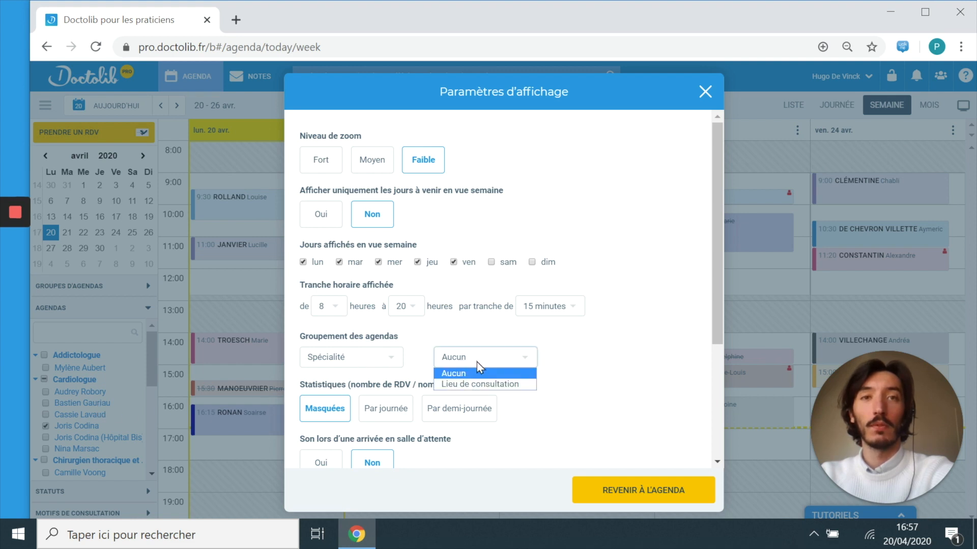
pyautogui.click(478, 382)
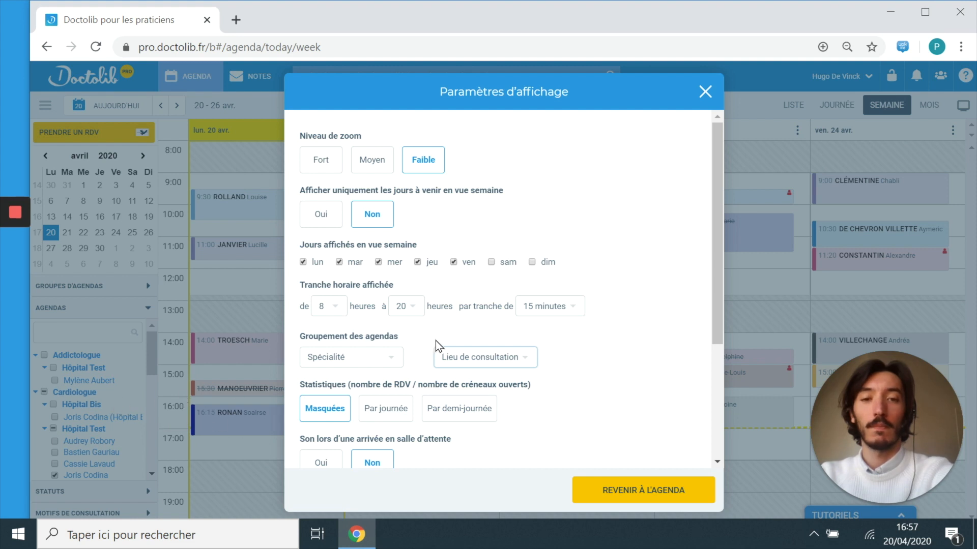
pyautogui.scroll(-2, 508, 316)
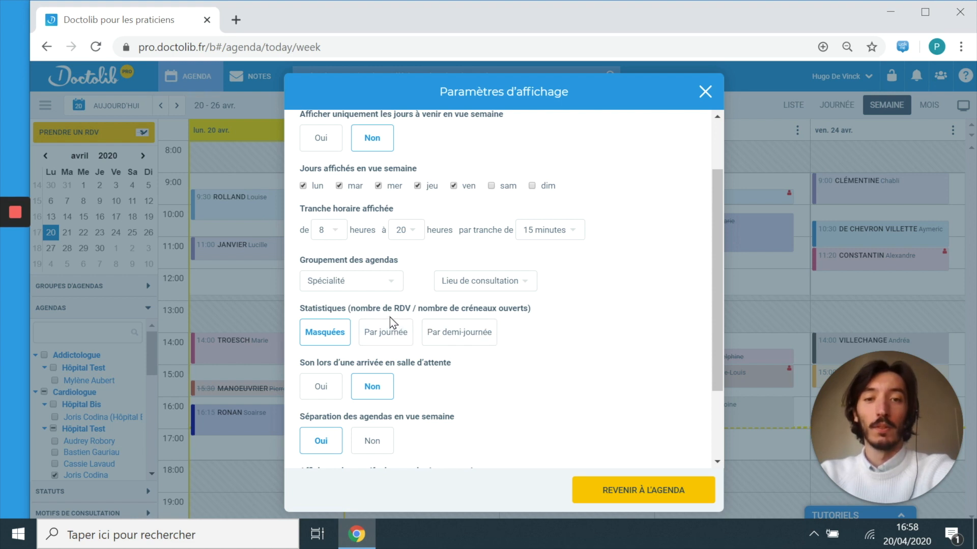
pyautogui.click(392, 330)
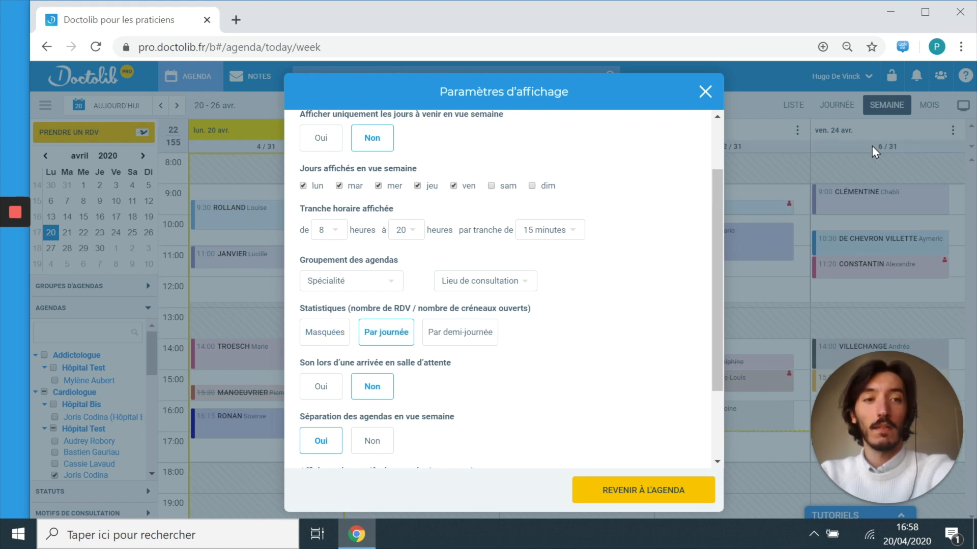
pyautogui.click(479, 335)
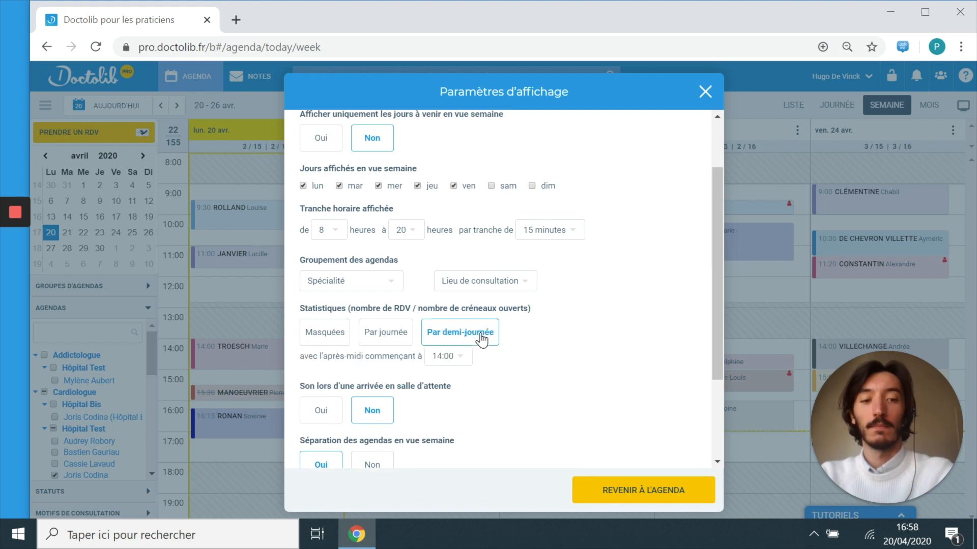
pyautogui.scroll(-1, 525, 324)
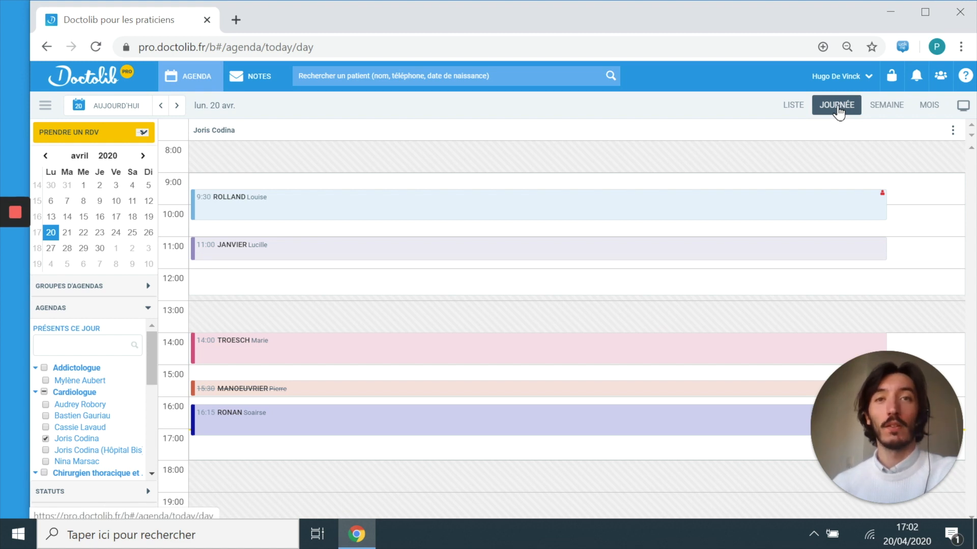
# Switch the agenda to the month view and look over the consultations per day for April 2020.
pyautogui.moveTo(303, 351)
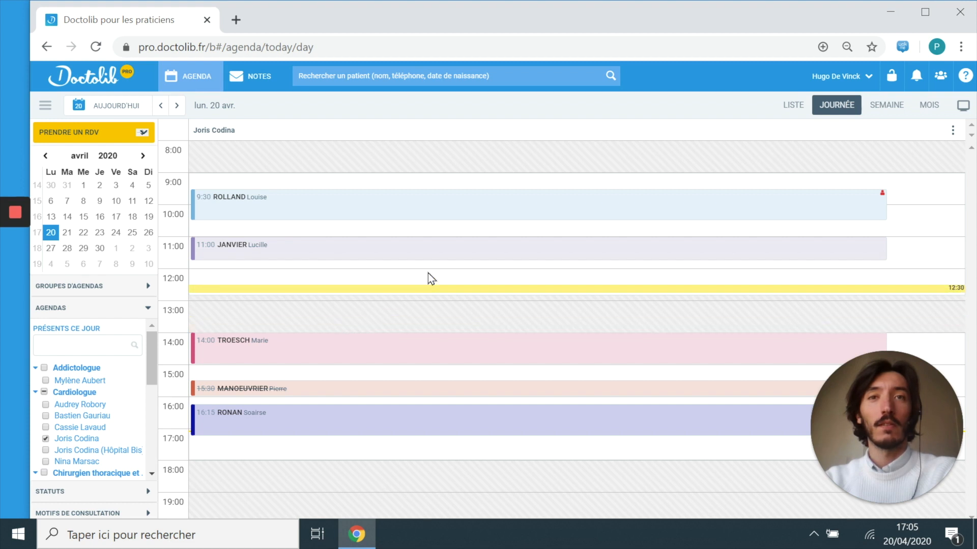
pyautogui.click(921, 107)
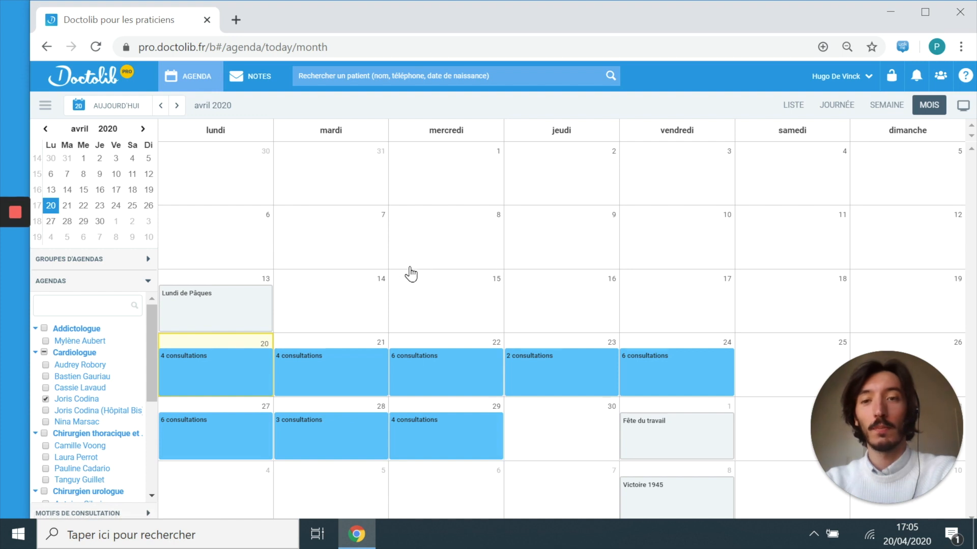
pyautogui.click(257, 346)
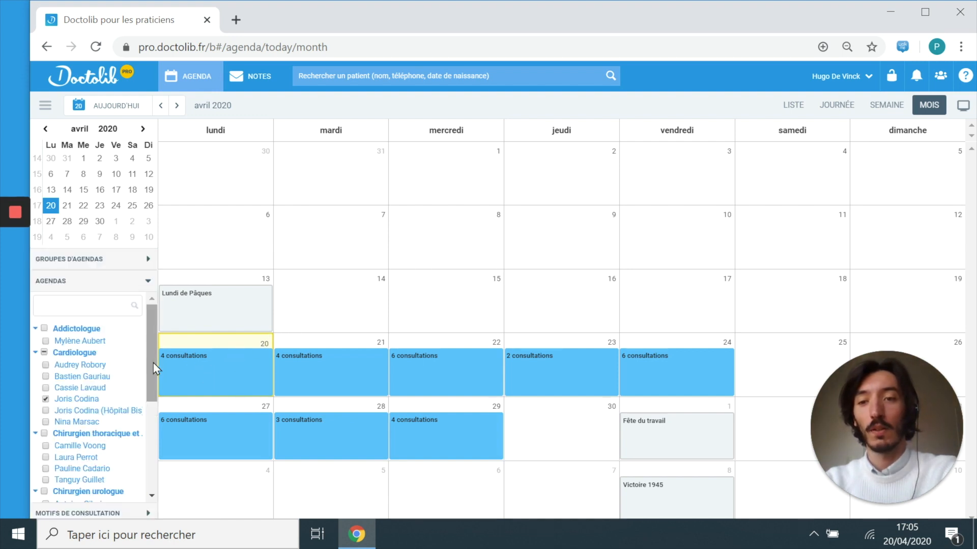
pyautogui.moveTo(151, 365)
pyautogui.mouseDown()
pyautogui.moveTo(136, 453)
pyautogui.moveTo(158, 356)
pyautogui.mouseUp()
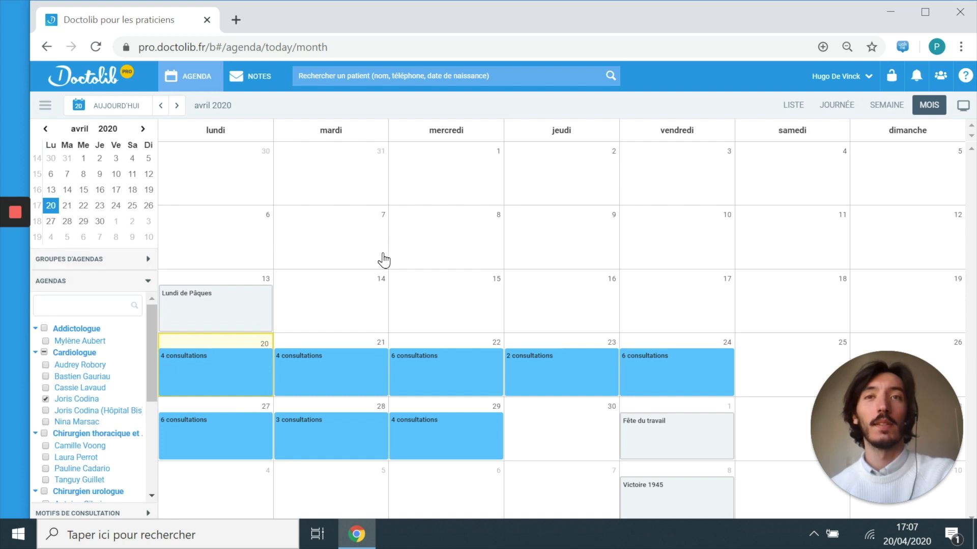
# Switch the agenda to the list view and enable its Horaire and Motif de consultation columns.
pyautogui.click(784, 109)
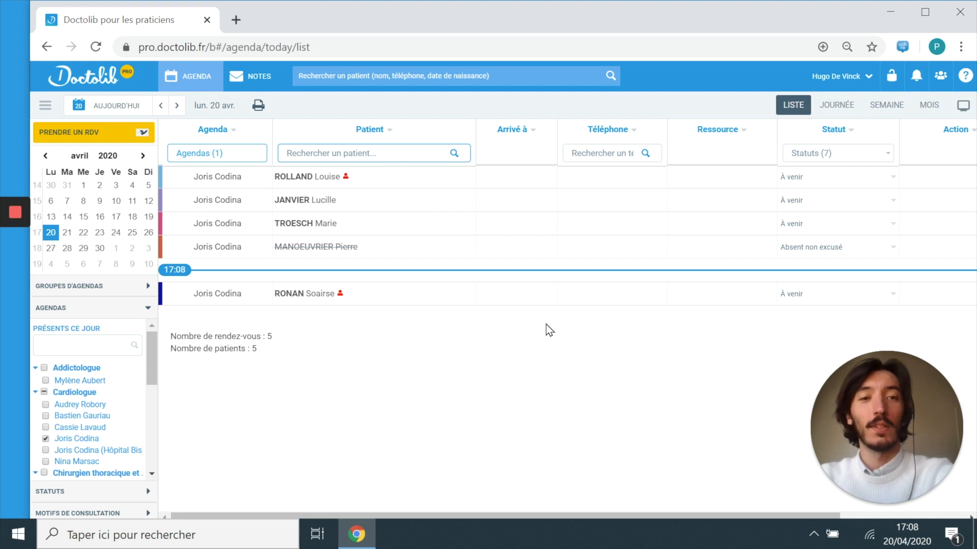
pyautogui.click(968, 109)
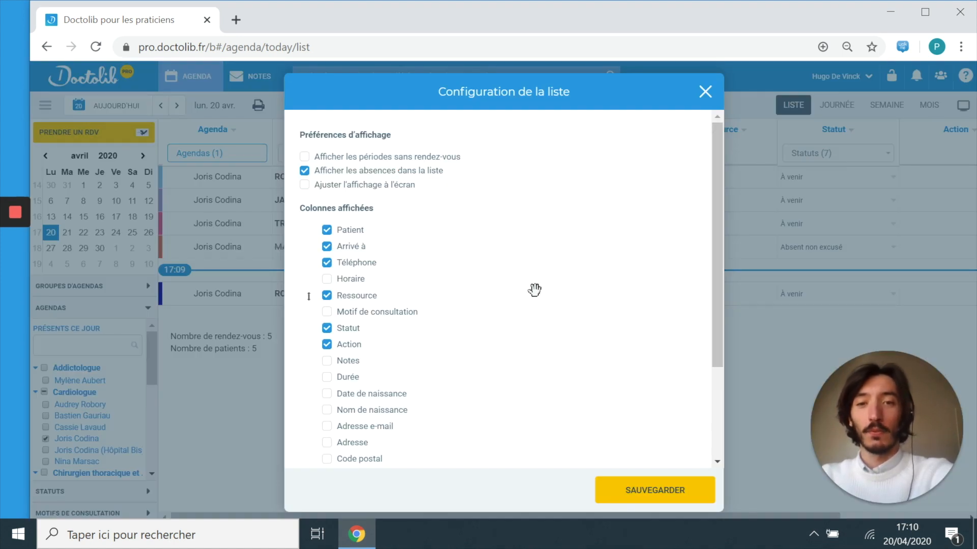
pyautogui.click(327, 279)
pyautogui.click(327, 313)
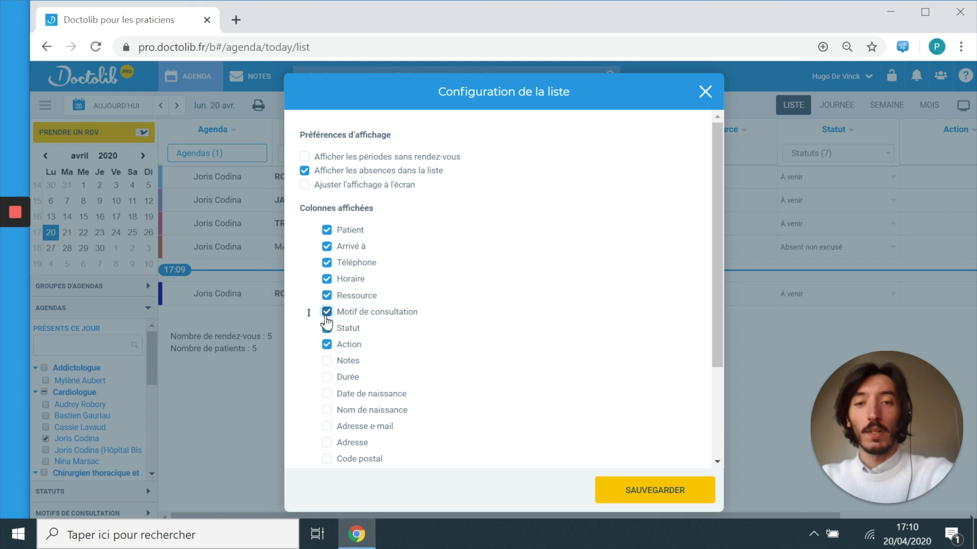
# Reorder the list columns so Horaire comes first and Motif de consultation second, and save the configuration.
pyautogui.moveTo(354, 280); pyautogui.dragTo(361, 228)
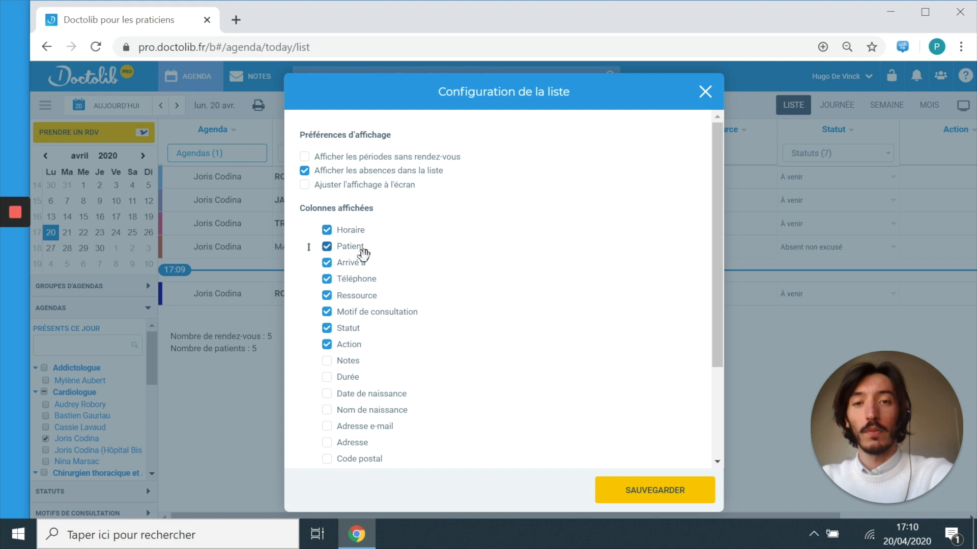
pyautogui.moveTo(371, 316); pyautogui.dragTo(369, 253)
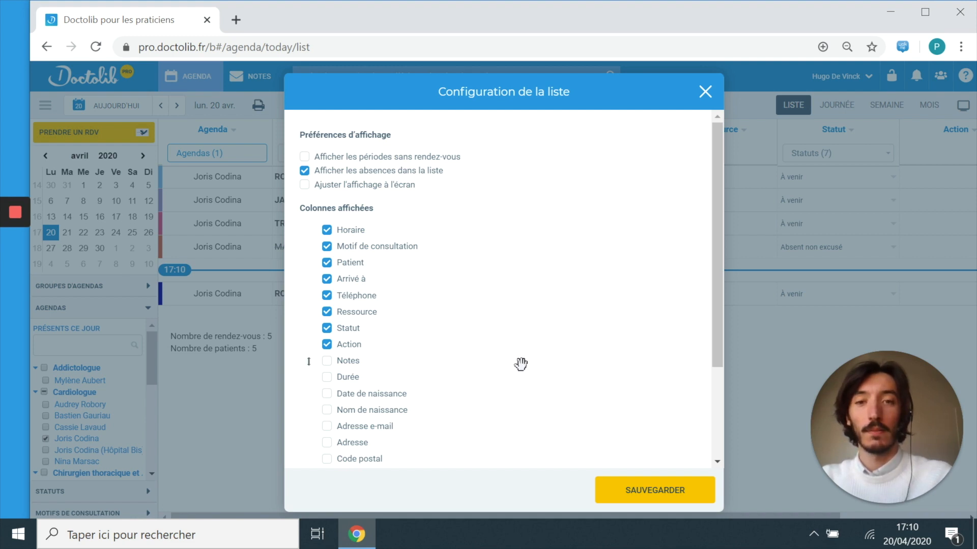
pyautogui.click(664, 497)
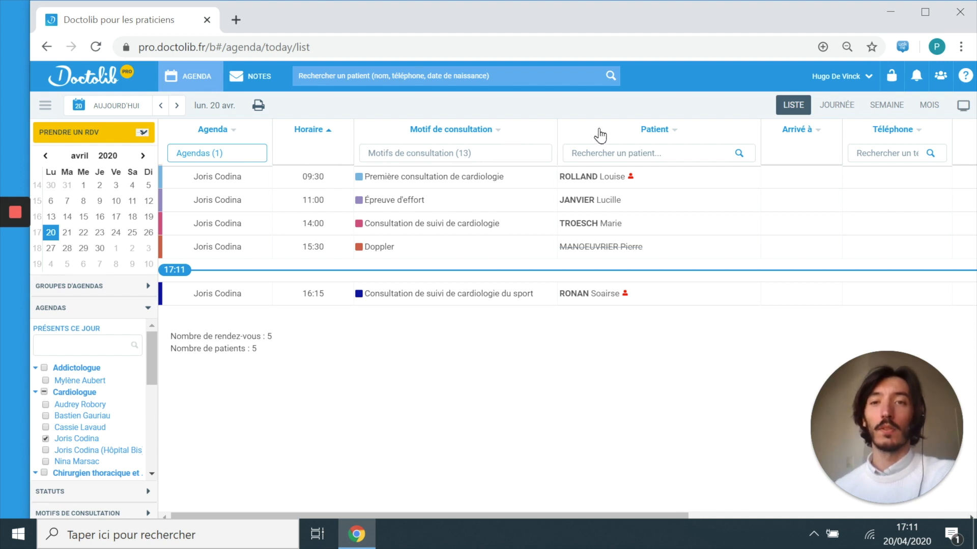
# Open the day's planning for printing and look over the columns available for the printout, leaving the selection as is.
pyautogui.click(258, 105)
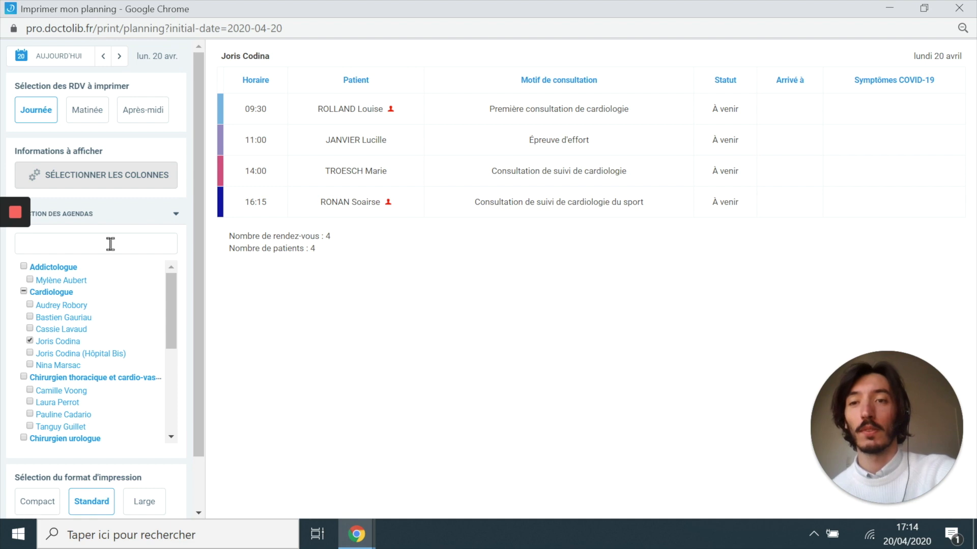
pyautogui.click(104, 182)
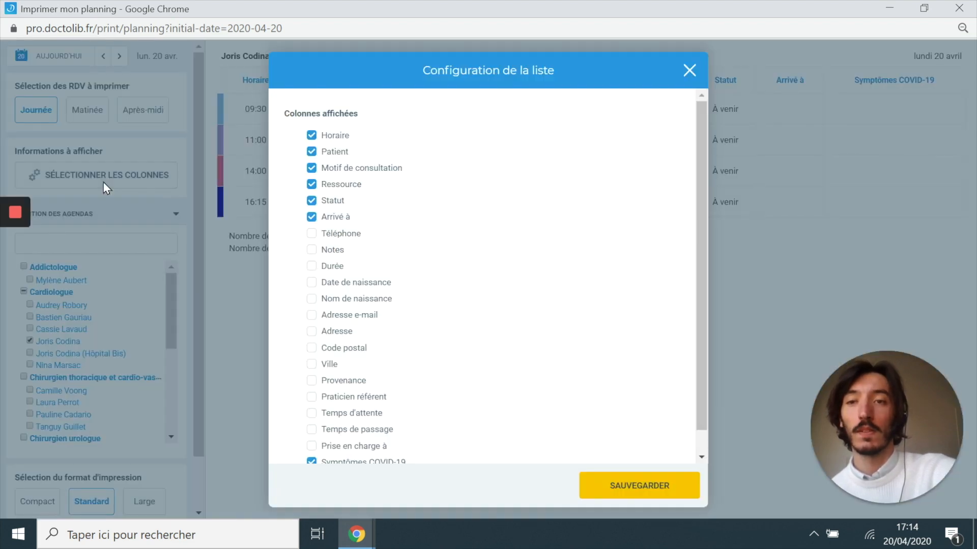
pyautogui.click(227, 255)
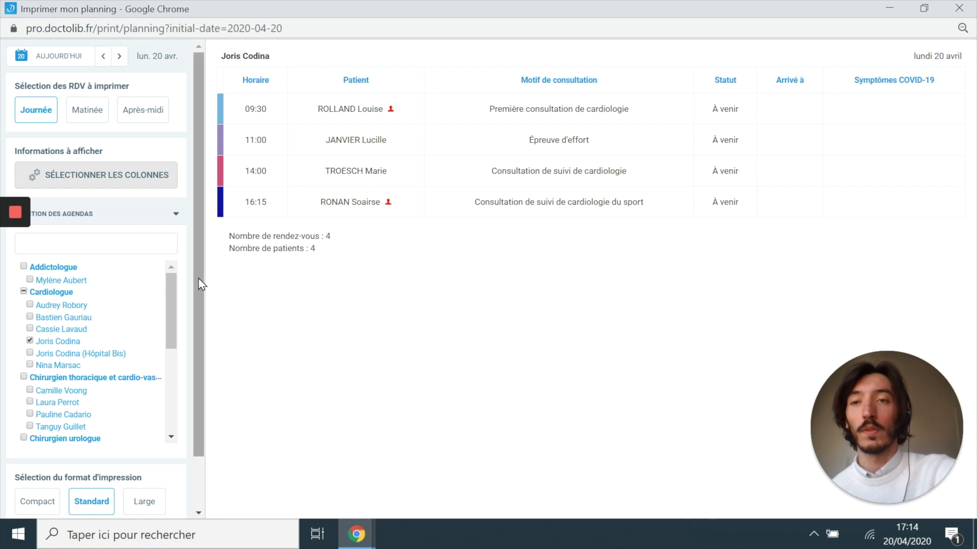
# Preview the printable appointments for Matinée and Après-midi, and restore the Journée selection.
pyautogui.click(86, 113)
pyautogui.click(144, 120)
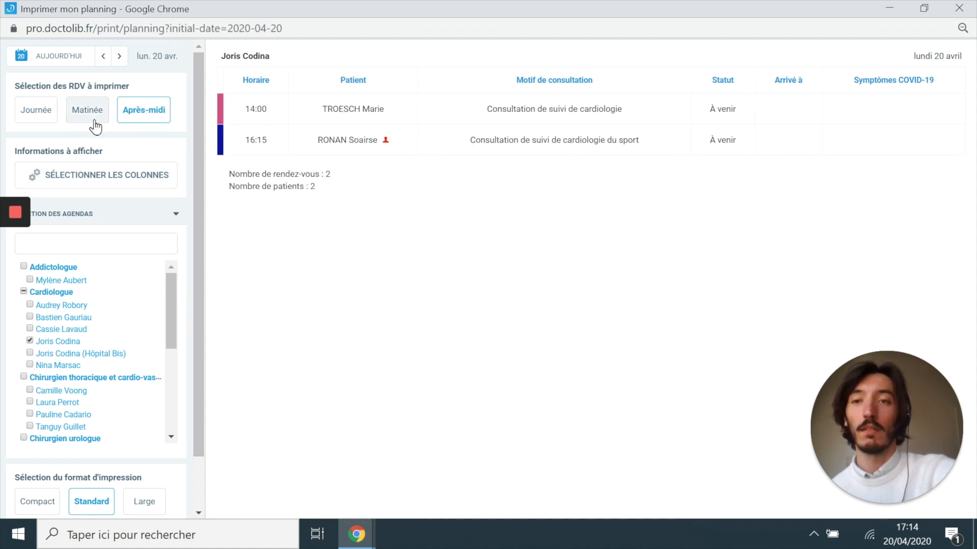
pyautogui.click(41, 125)
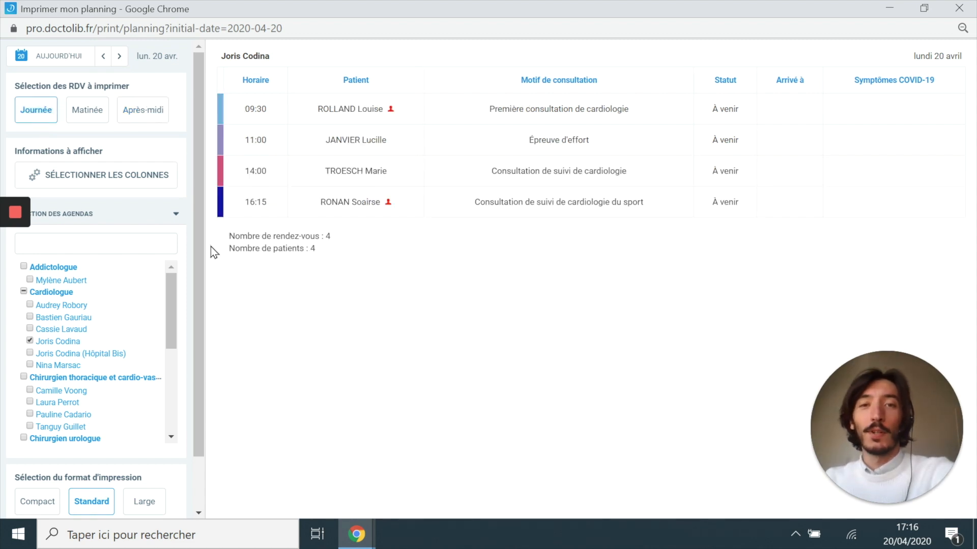
# Start printing the full-day planning and set the page layout to Paysage.
pyautogui.moveTo(200, 254); pyautogui.dragTo(205, 320)
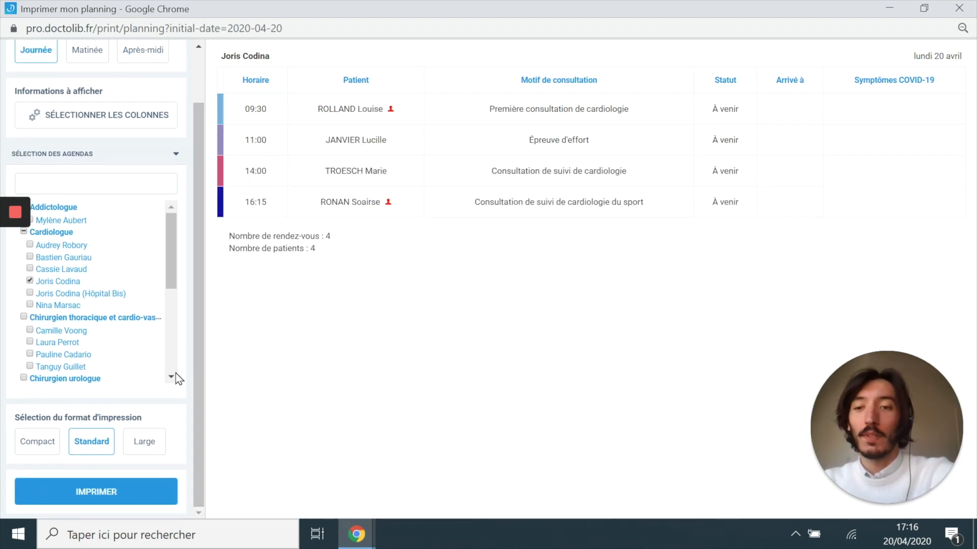
pyautogui.click(143, 487)
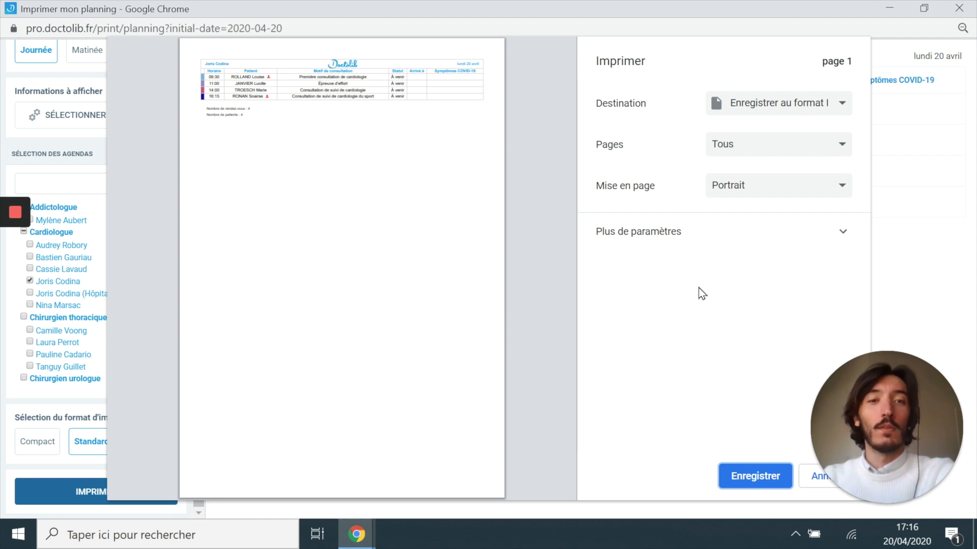
pyautogui.click(772, 192)
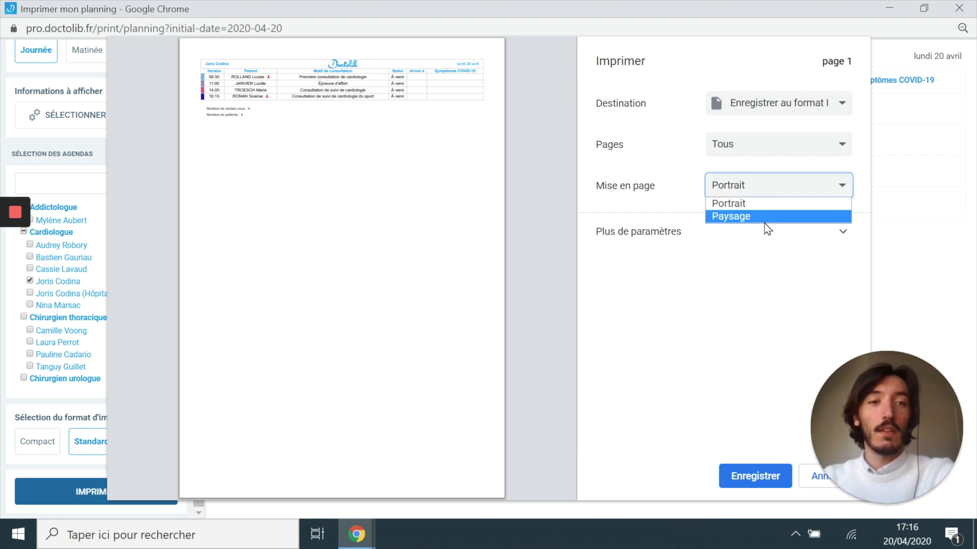
pyautogui.click(765, 217)
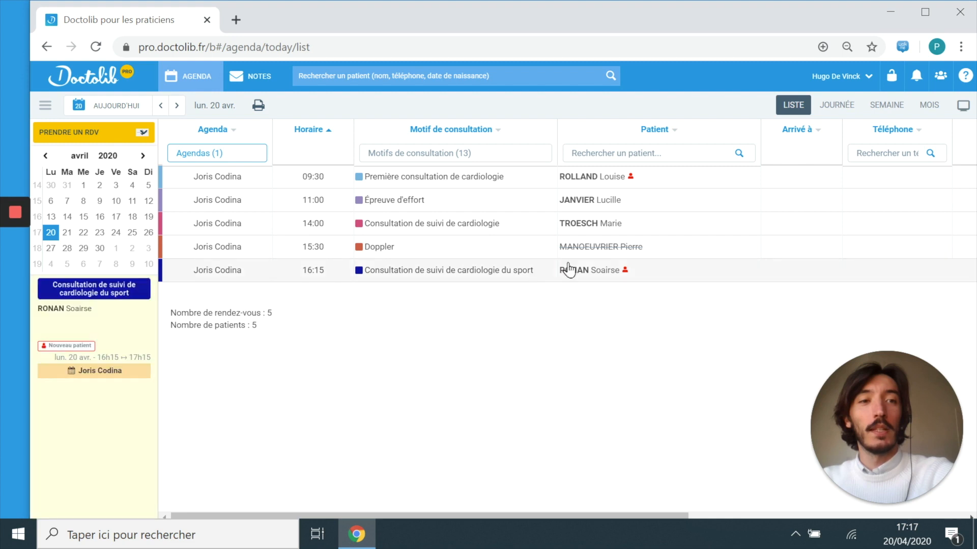
# Return the agenda to the week view and search the help centre articles for "liste".
pyautogui.click(887, 108)
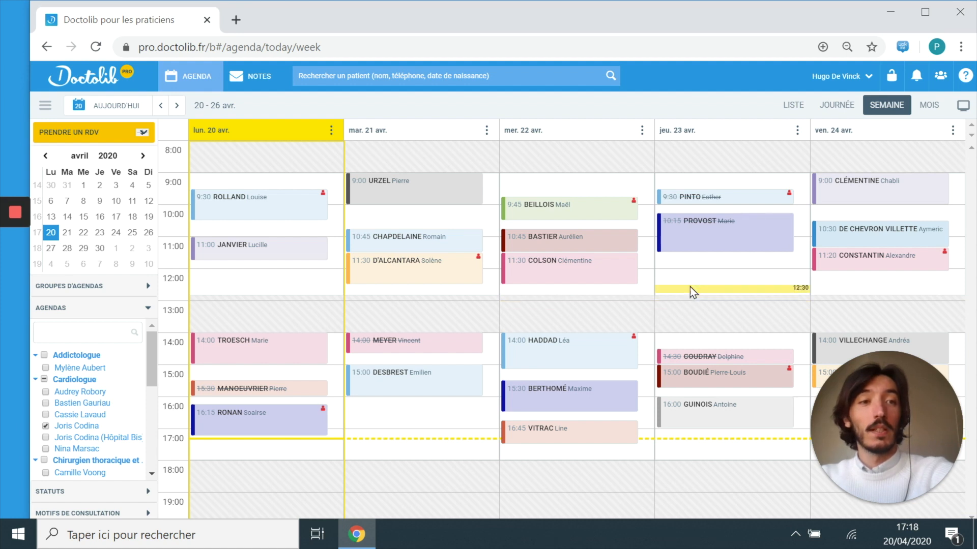
pyautogui.click(962, 81)
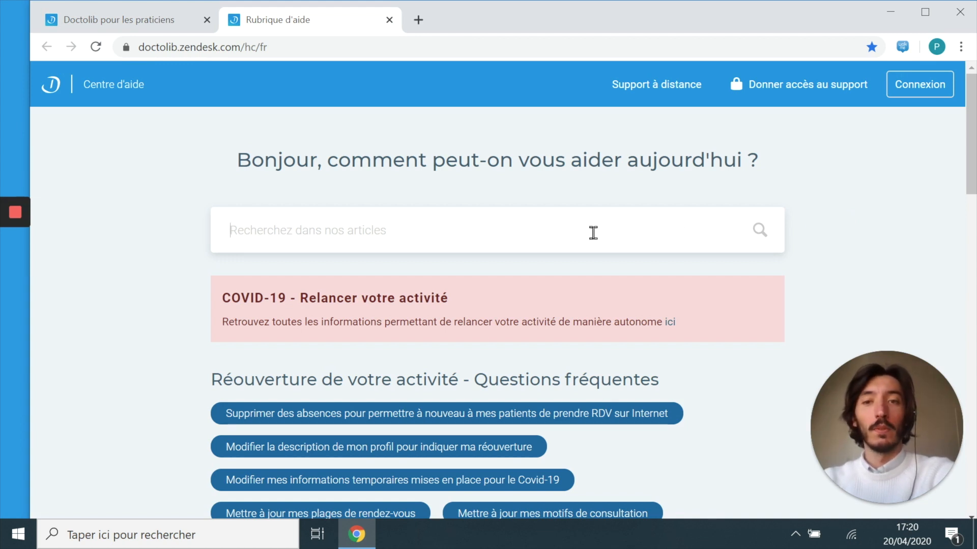
pyautogui.write('liste')
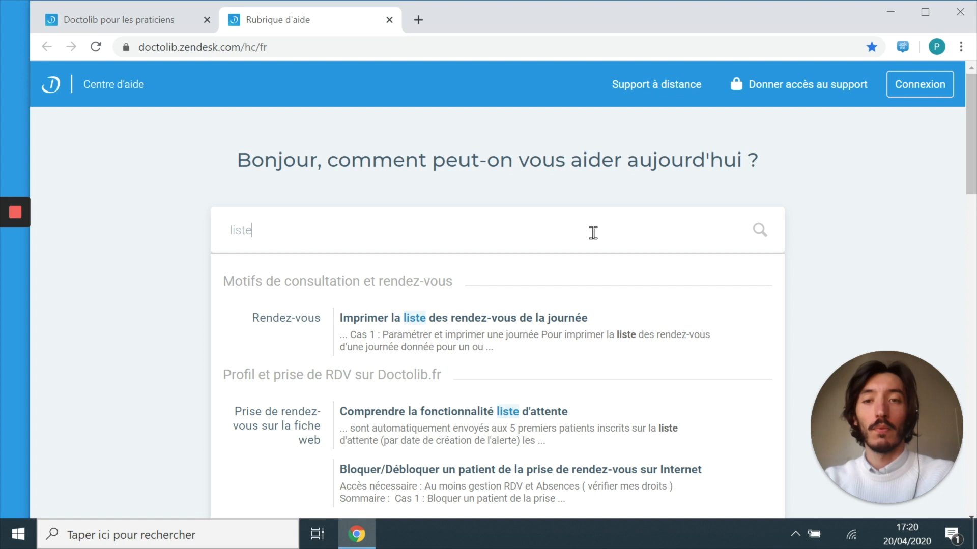